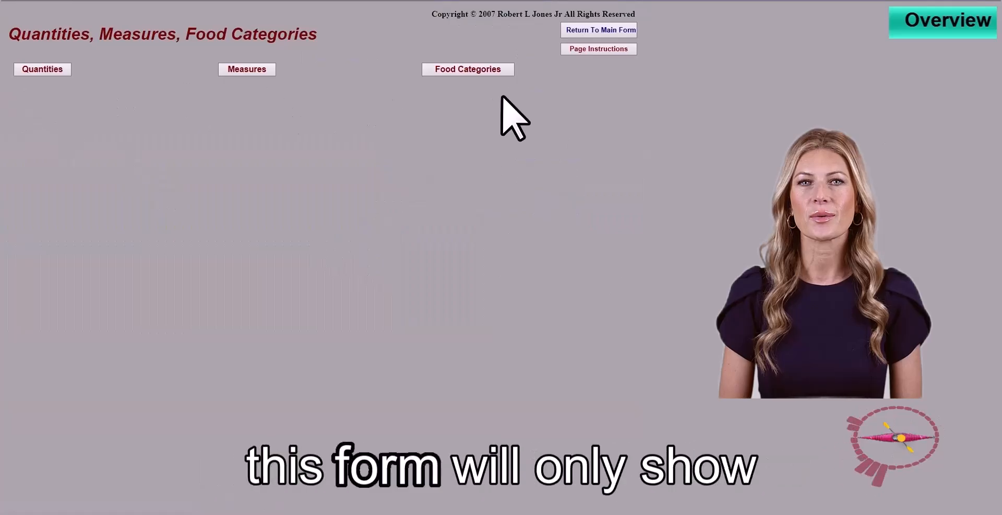
- Open the Quantities, Measures and Food Categories forms together, and close the Food Categories and Measures forms again
left_click(43, 70)
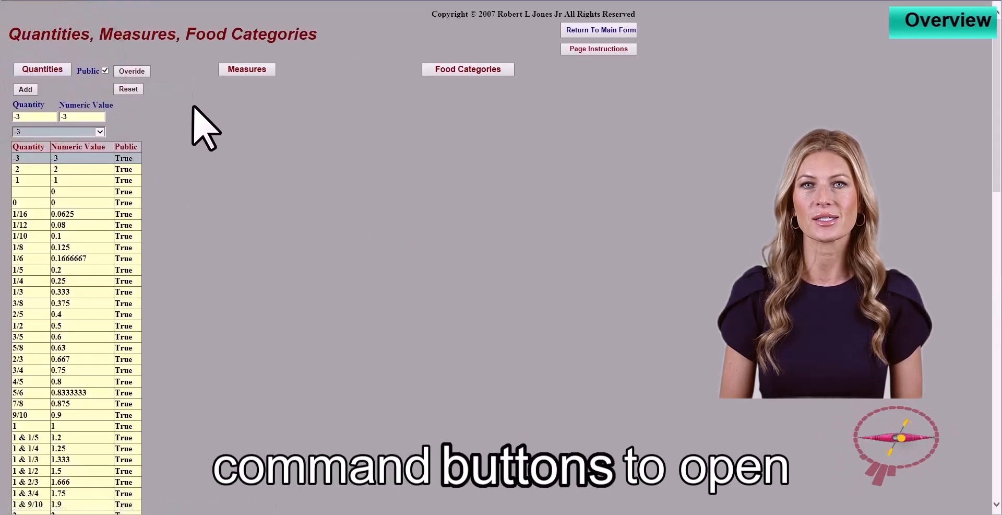
left_click(265, 69)
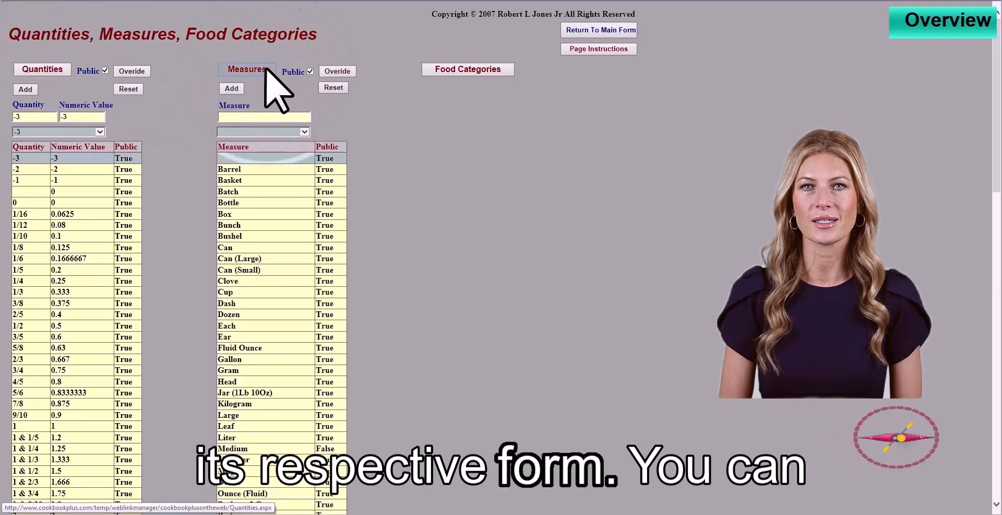
left_click(475, 67)
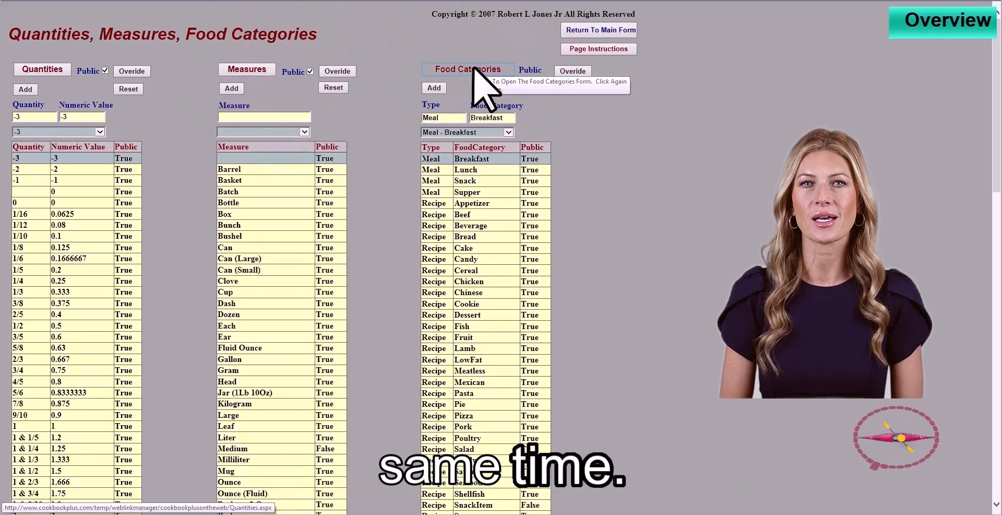
left_click(469, 70)
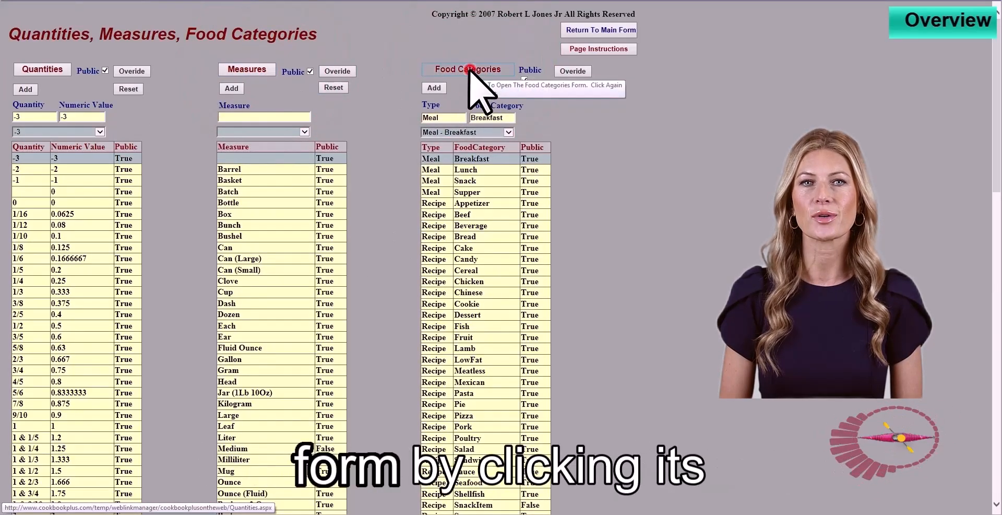
left_click(252, 69)
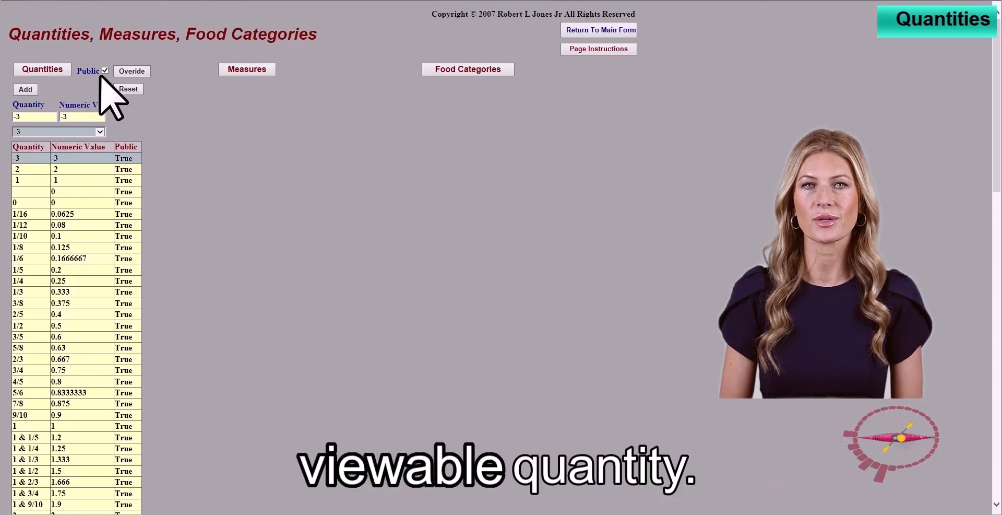
- Select the public quantity 1, switch the selection to the private quantity 72, and view its row in the quantities table
left_click(98, 133)
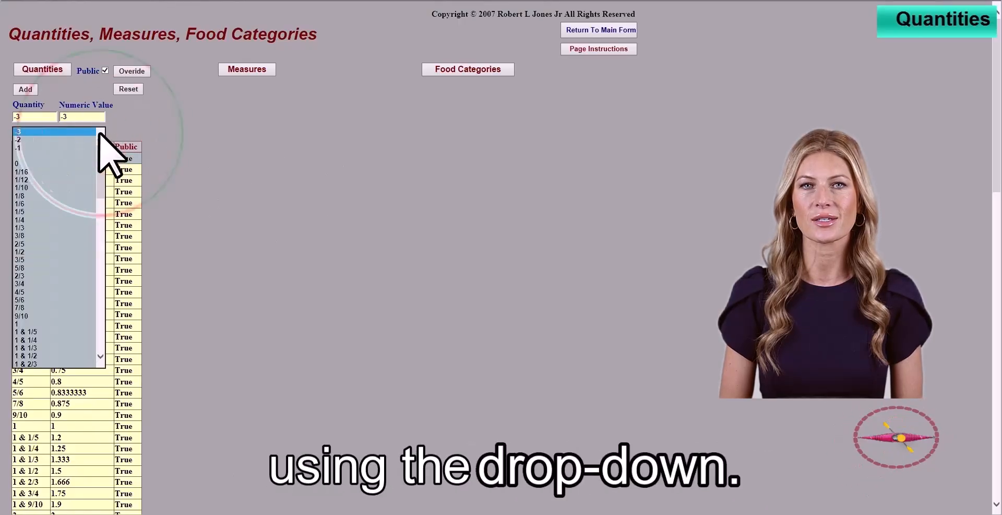
left_click(26, 323)
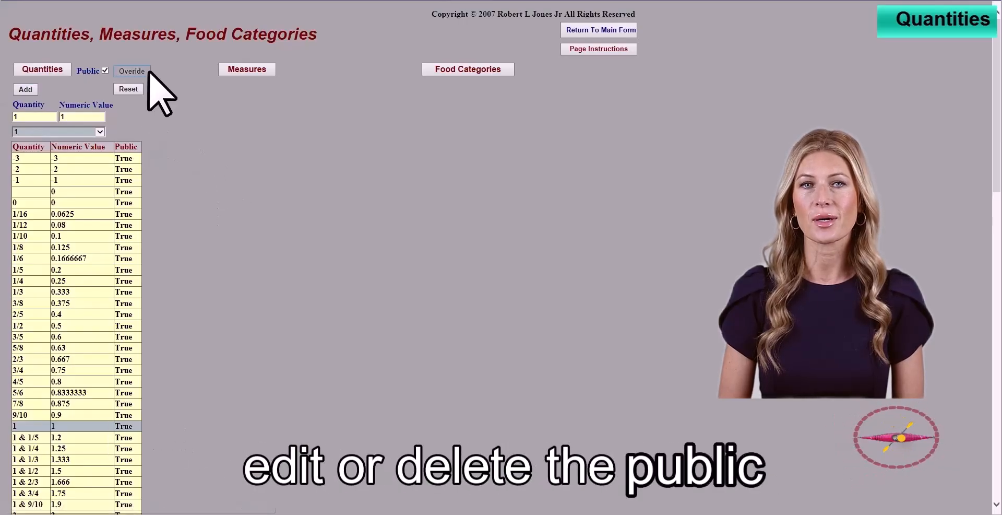
left_click(99, 131)
left_click_drag(104, 87, 100, 237)
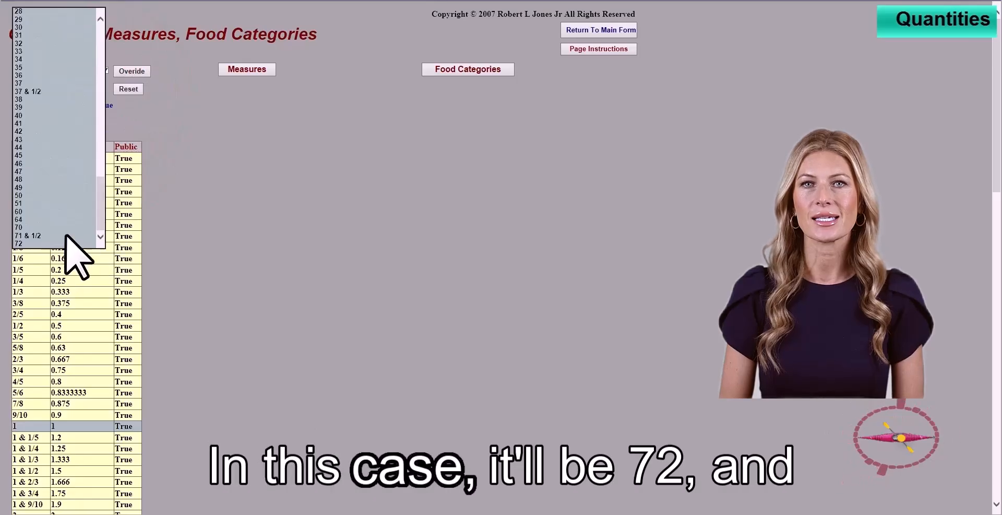
left_click(22, 245)
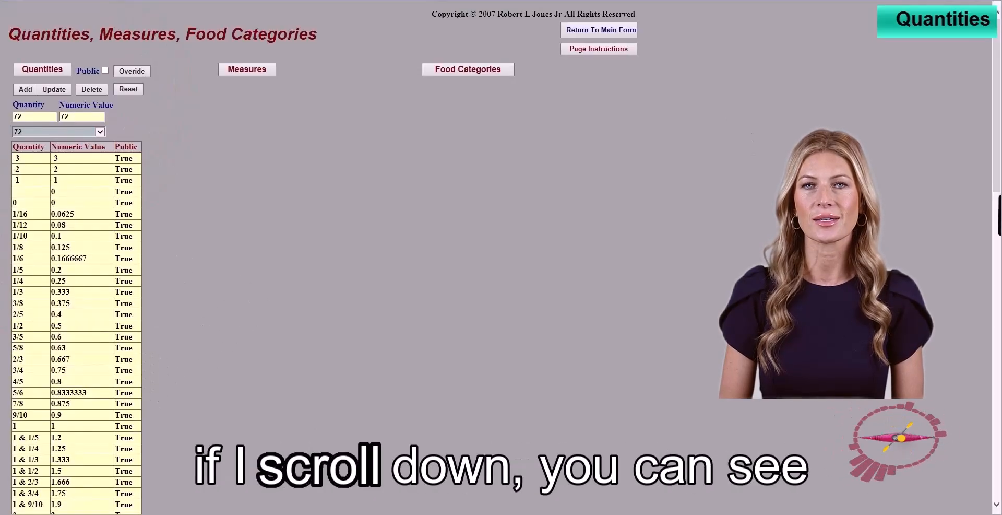
left_click_drag(996, 177, 986, 206)
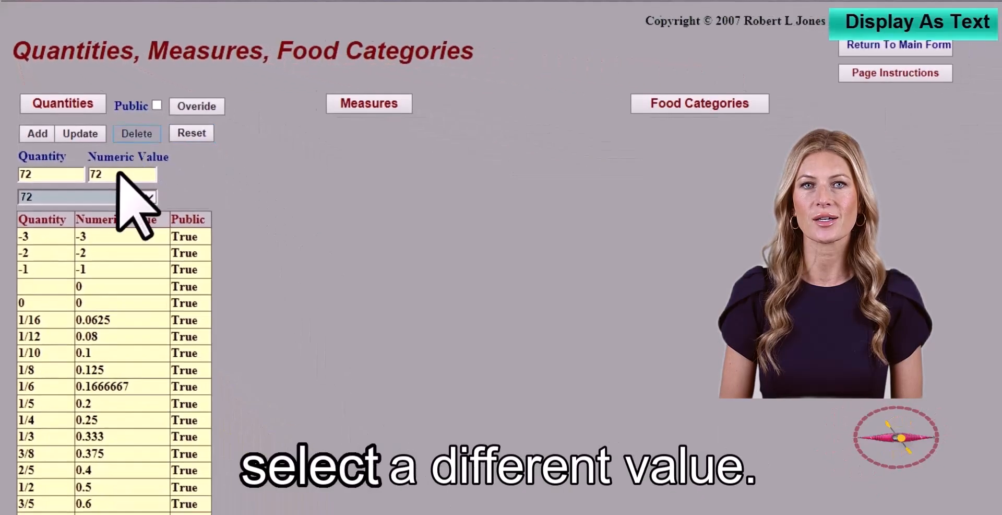
- Select the quantity 15 & 1/2 and view its row in the quantities table
left_click(97, 131)
scroll(78, 104, "up", 15)
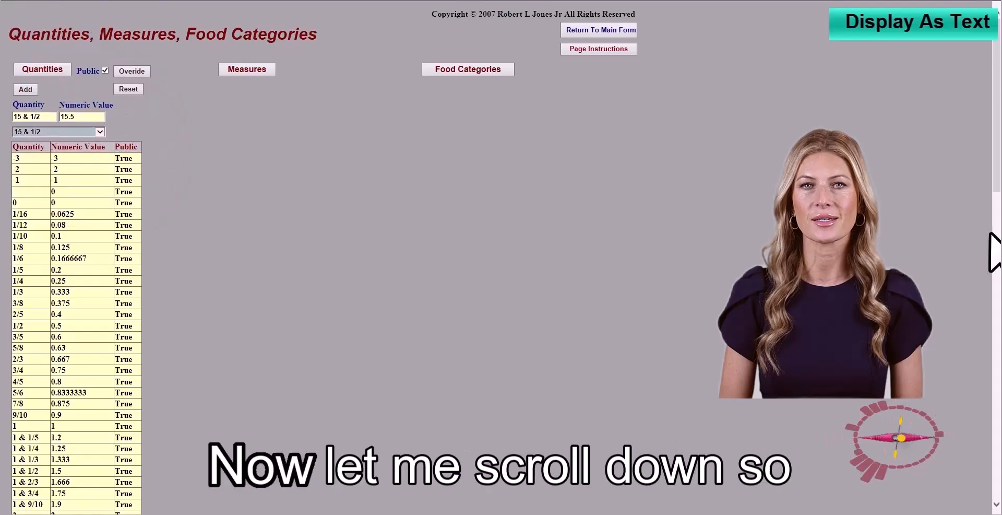
left_click(32, 83)
left_click_drag(993, 202, 998, 339)
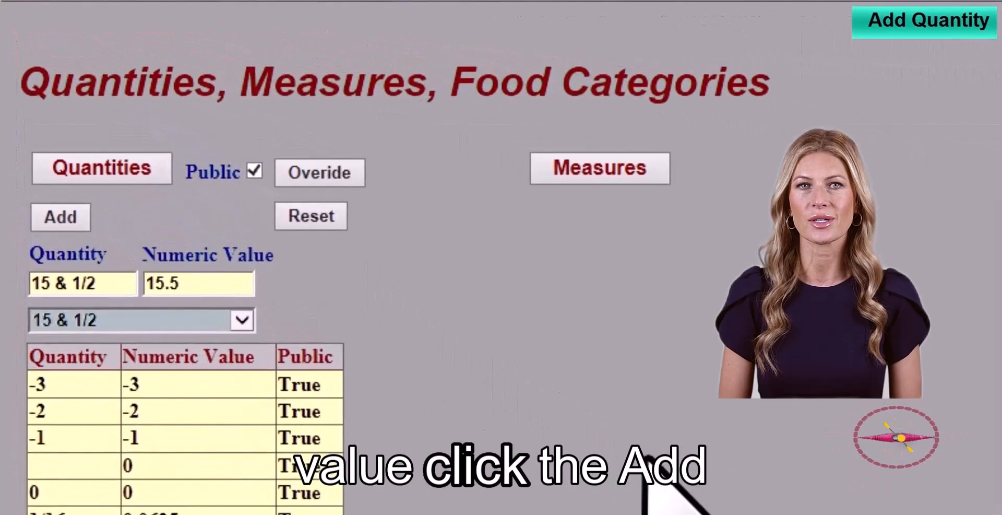
- Add a new quantity 10 & 1/2 with numeric value 10.5 and check its row in the quantities table
left_click(72, 224)
left_click(78, 283)
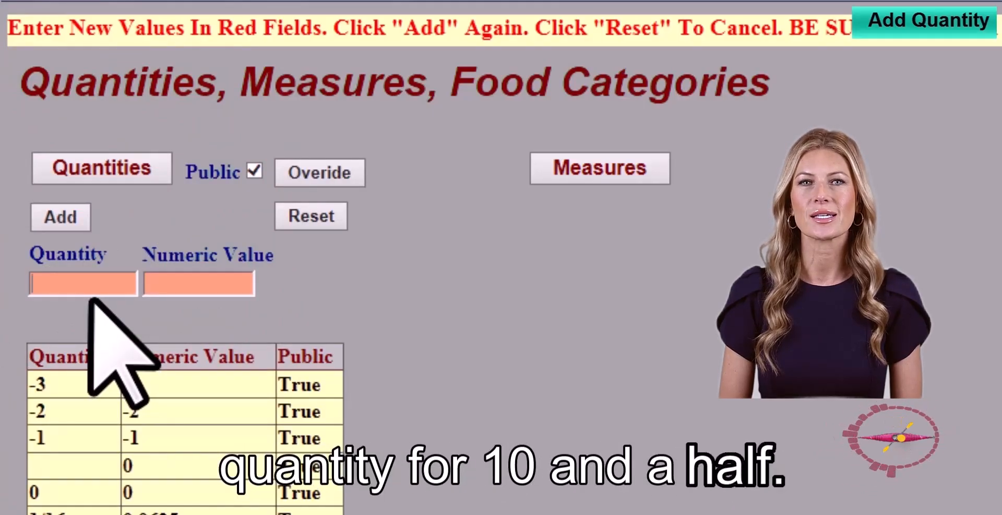
type("10 ")
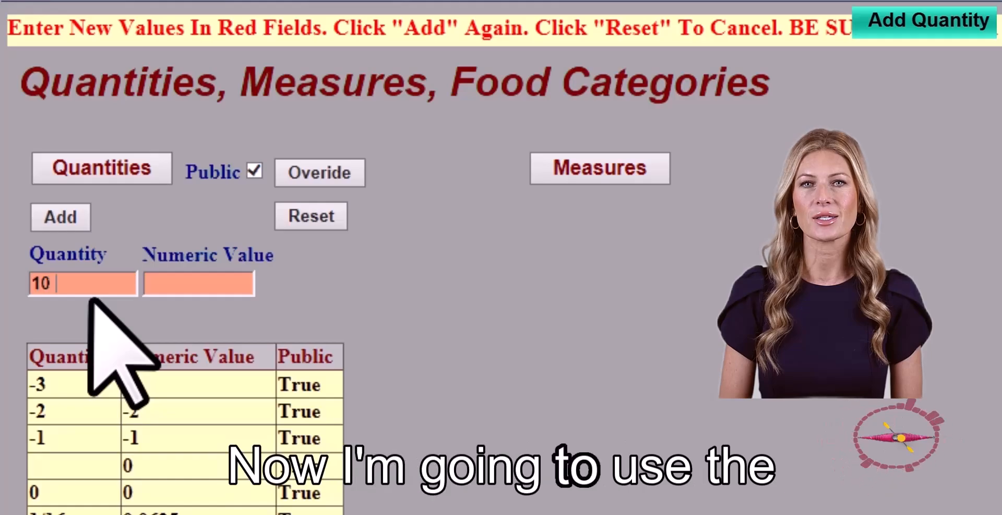
type("& 1/2")
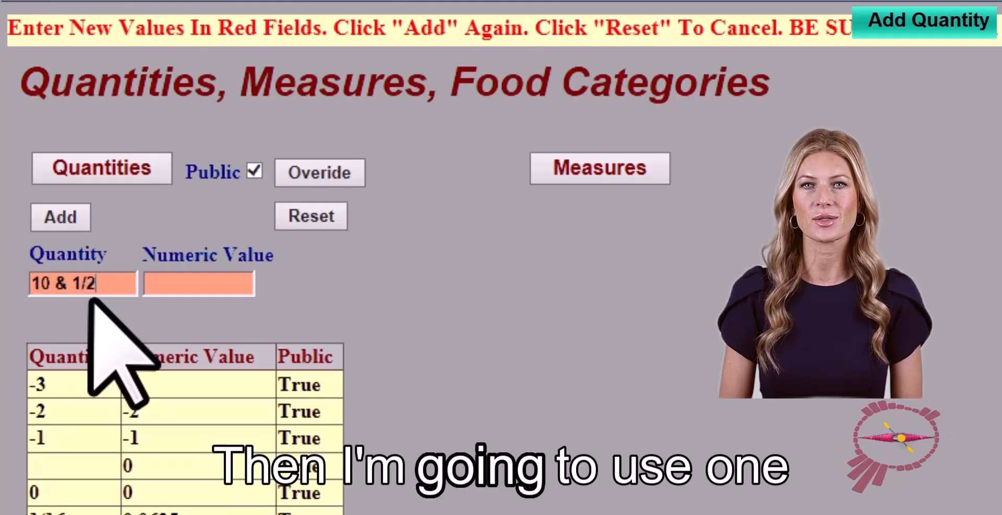
key("Tab")
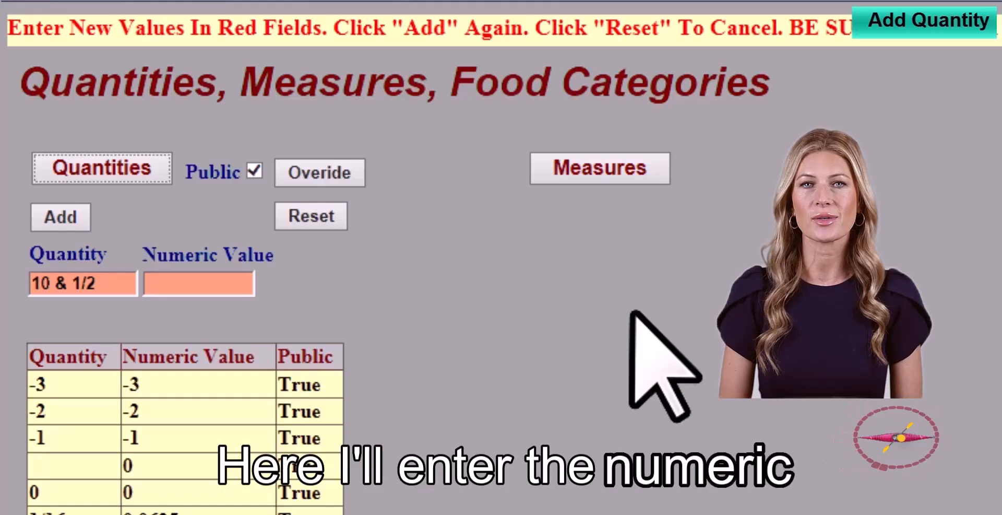
left_click(222, 284)
type("10.5")
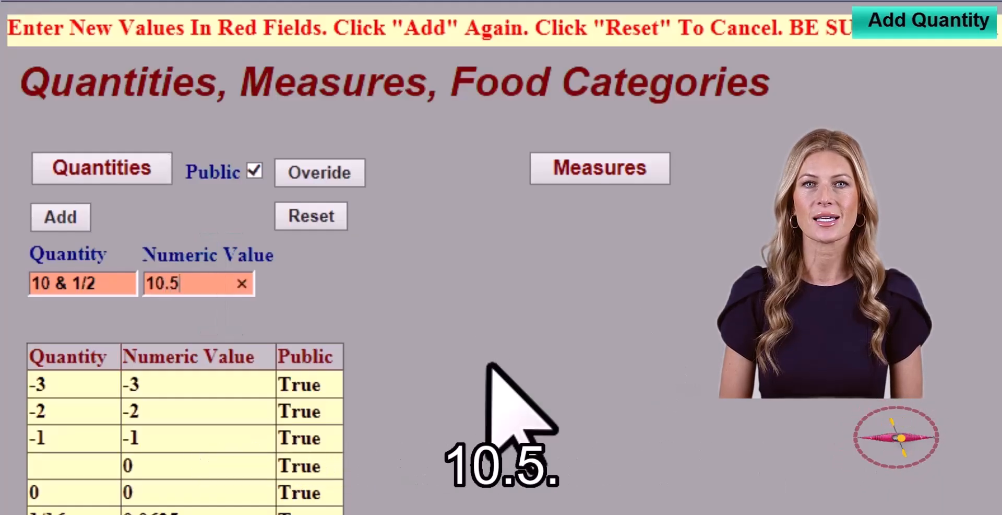
left_click(62, 215)
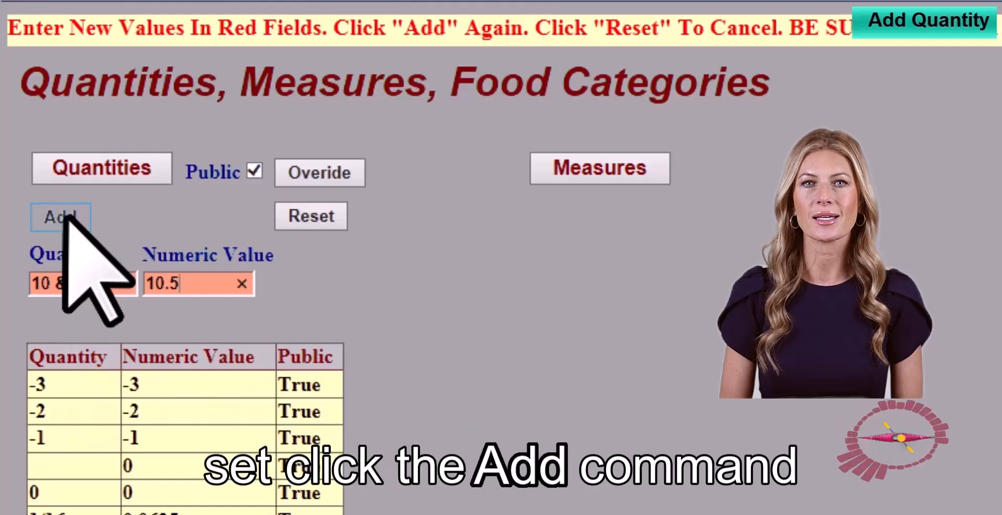
left_click(66, 215)
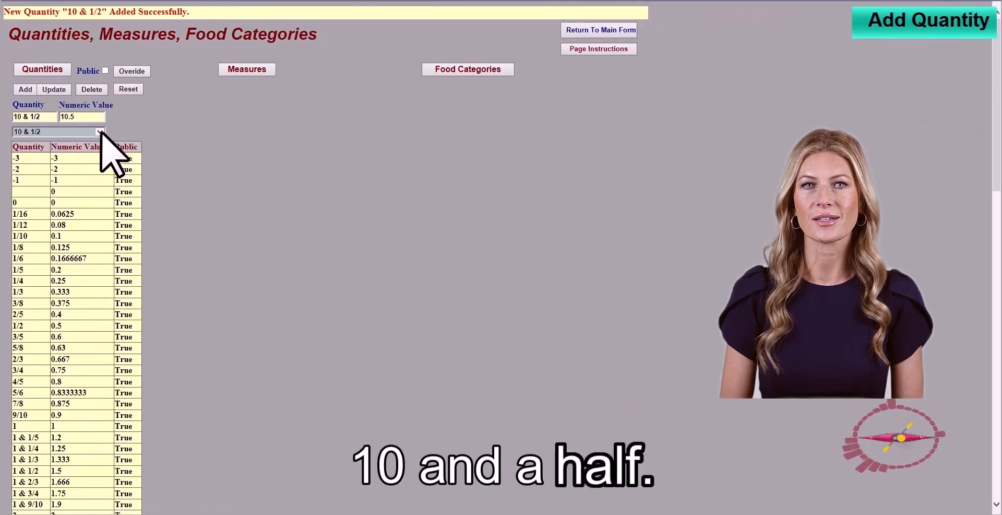
scroll(995, 369, "down", 10)
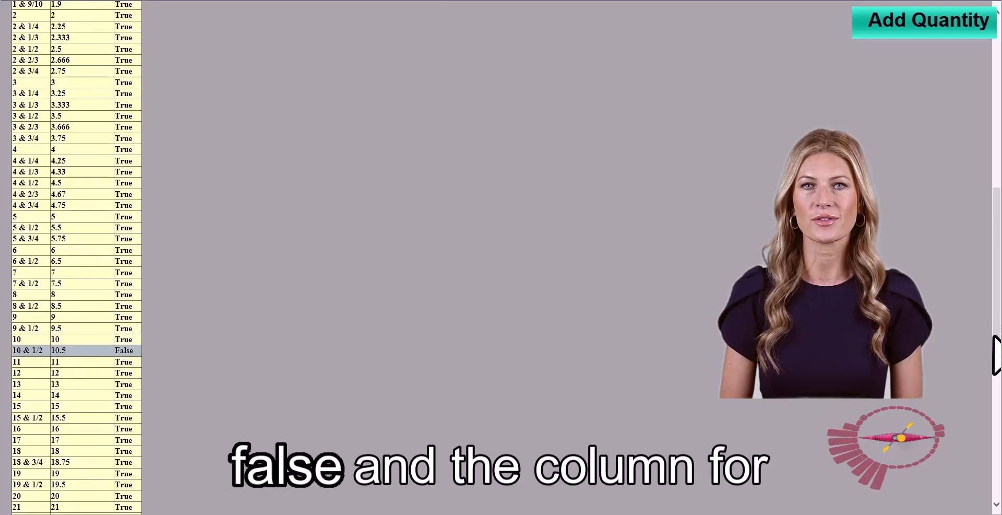
left_click(997, 134)
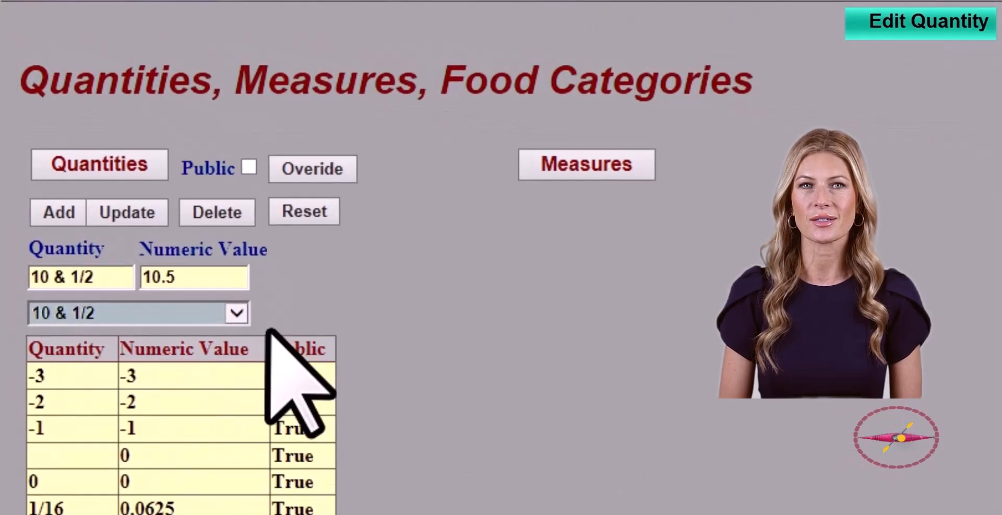
- Update the quantity 10 & 1/2 so that its quantity text reads 10.5
left_click(129, 214)
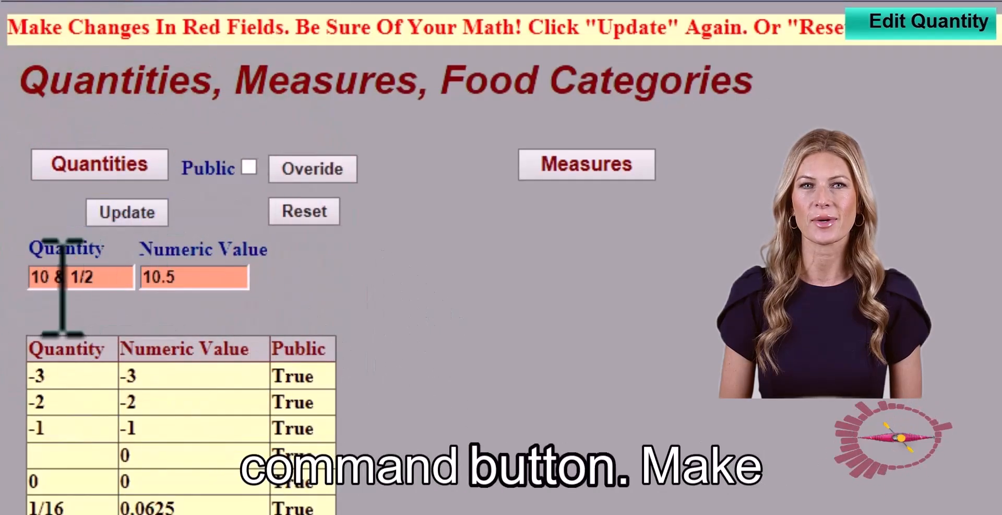
left_click(104, 275)
key("BackSpace")
key("BackSpace")
key("BackSpace")
key("BackSpace")
key("BackSpace")
key("BackSpace")
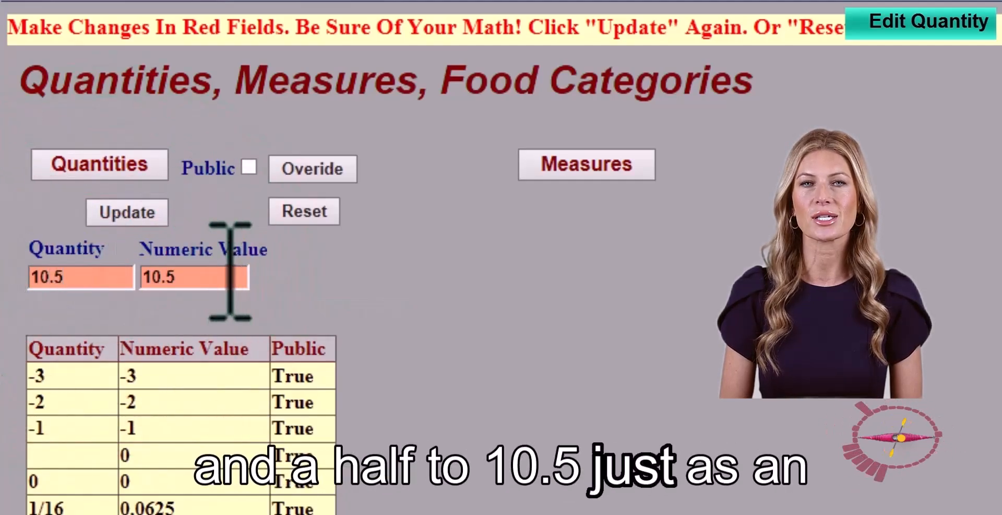
left_click(128, 213)
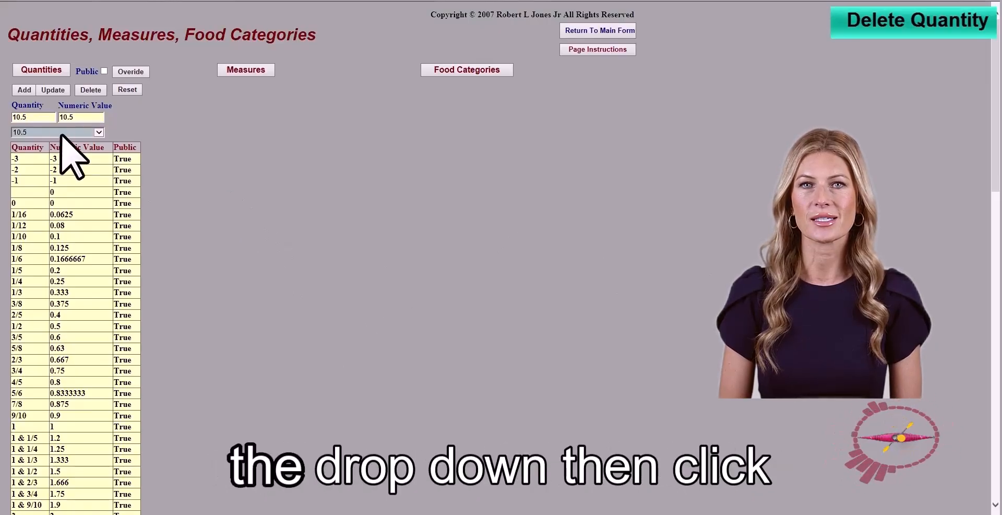
- Delete the quantity 10.5, confirm the deletion, and check the list of quantities around 10
left_click(90, 89)
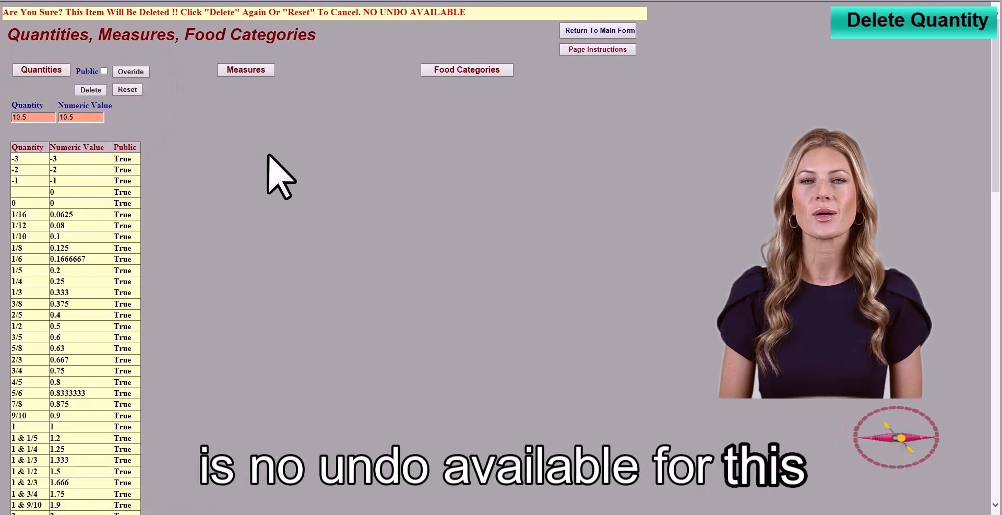
left_click(96, 90)
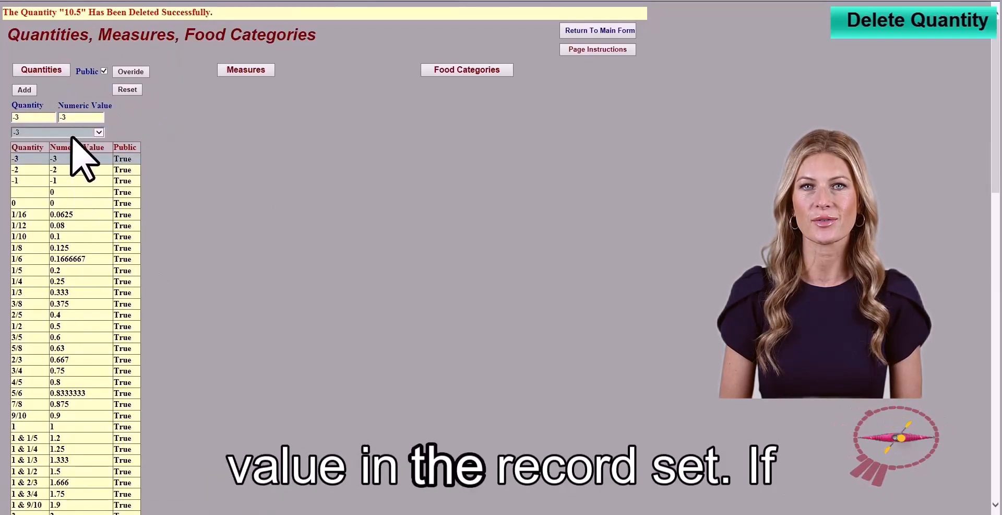
left_click(99, 132)
left_click_drag(101, 183, 11, 239)
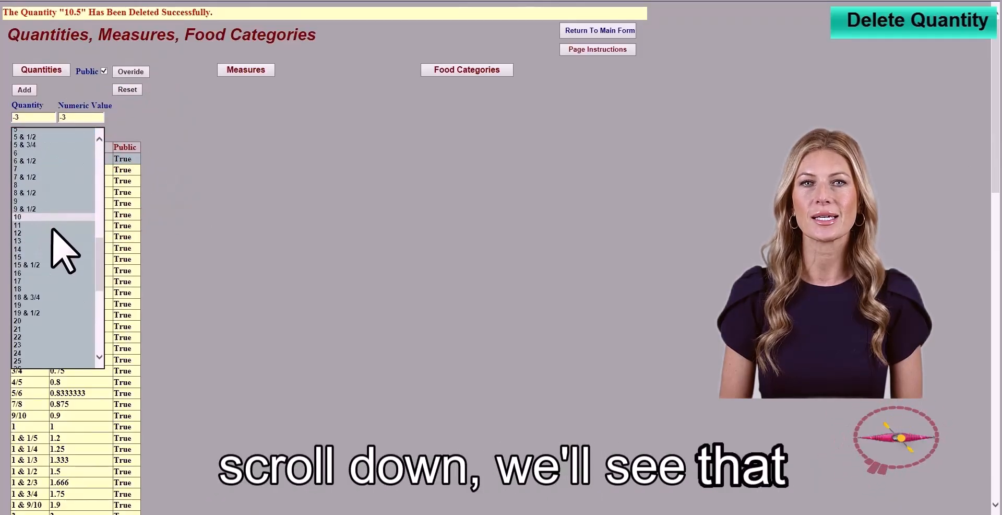
left_click_drag(99, 257, 112, 213)
left_click(150, 112)
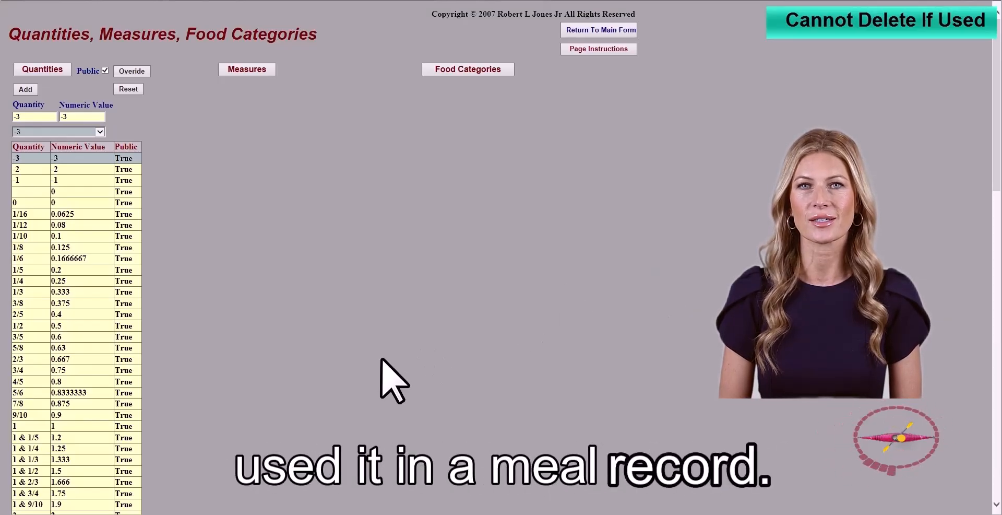
- Select the private quantity 10 & 1/2 and try to delete it
left_click(100, 132)
left_click_drag(98, 156, 111, 248)
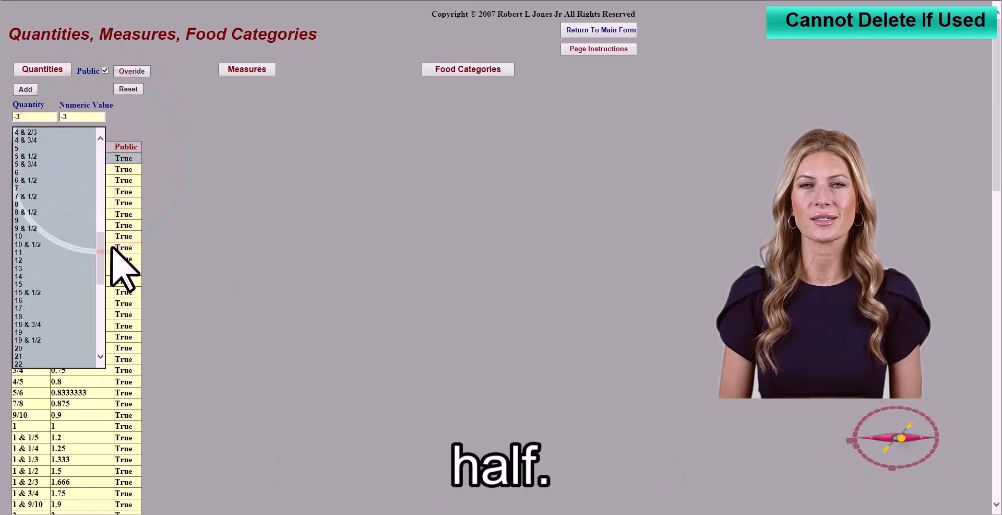
left_click(29, 244)
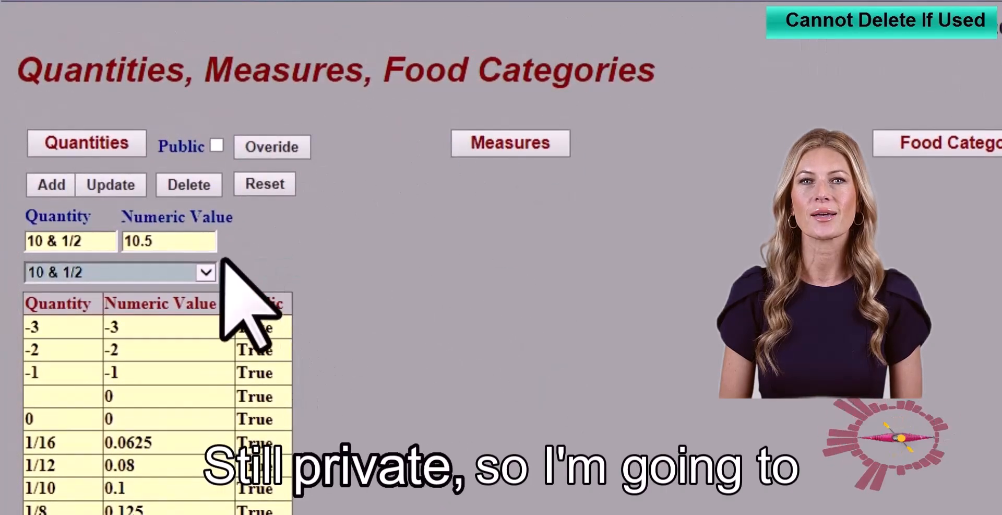
left_click(191, 187)
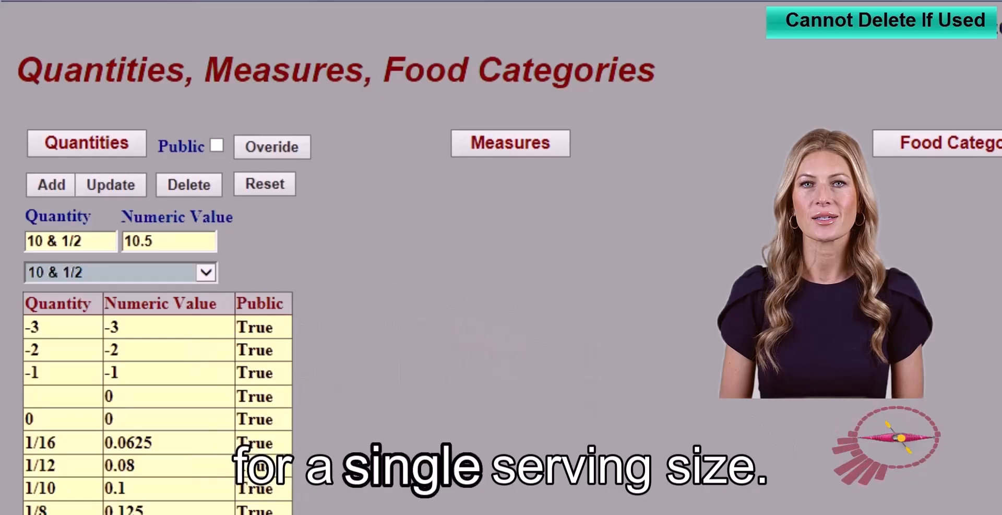
left_click(196, 183)
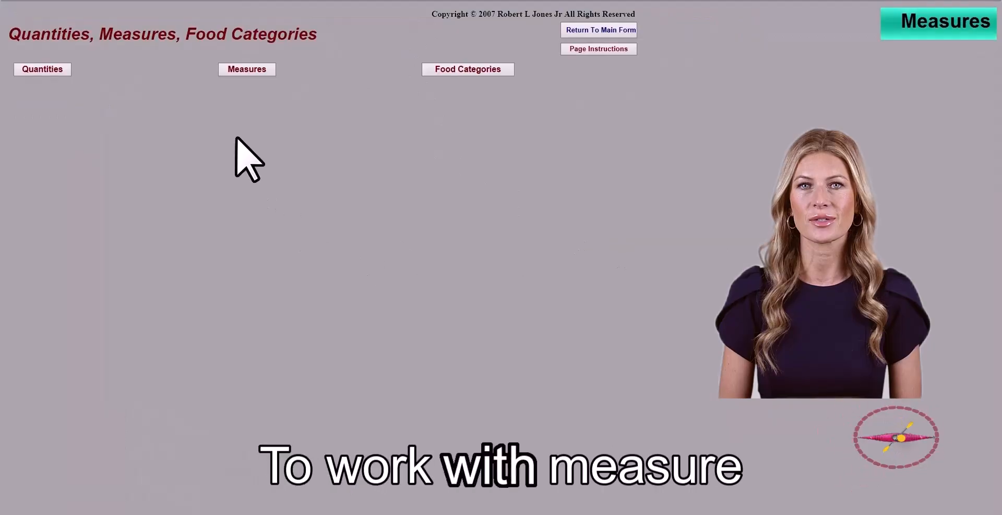
- Open the Measures form and select the private measure Medium
left_click(267, 70)
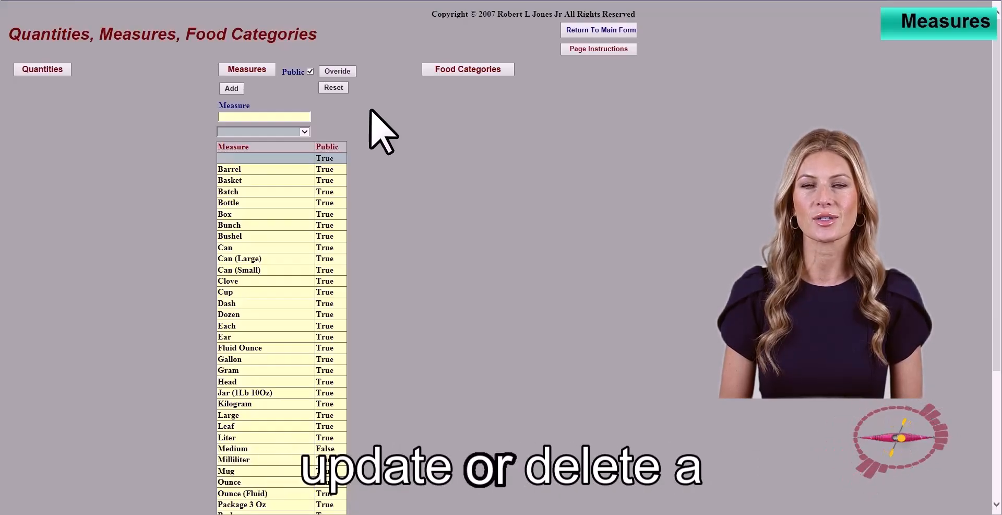
left_click(303, 133)
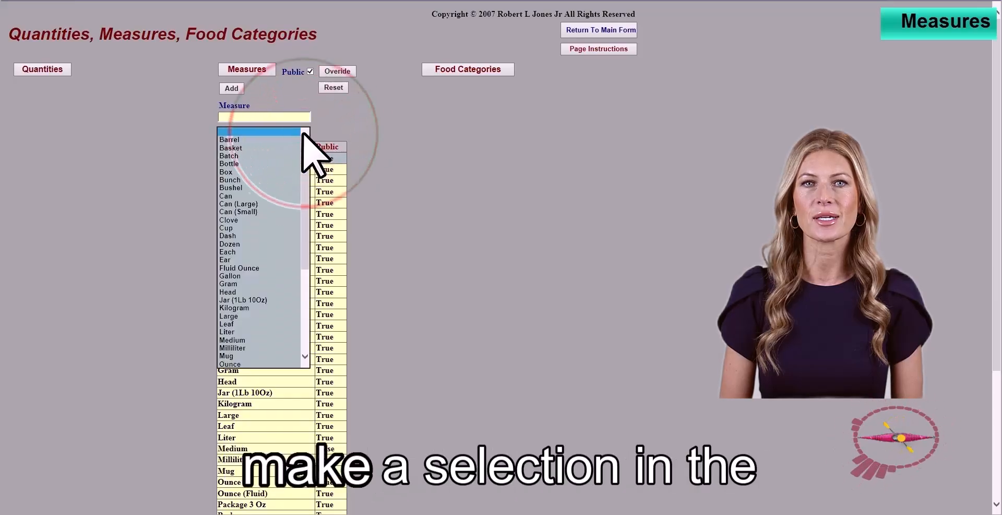
left_click(236, 340)
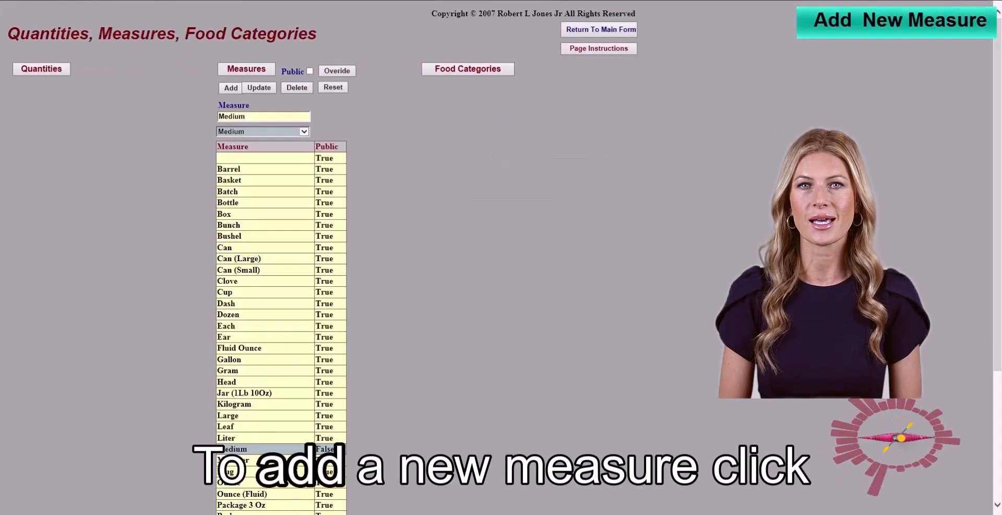
- Add a new private measure named New Measure
left_click(231, 87)
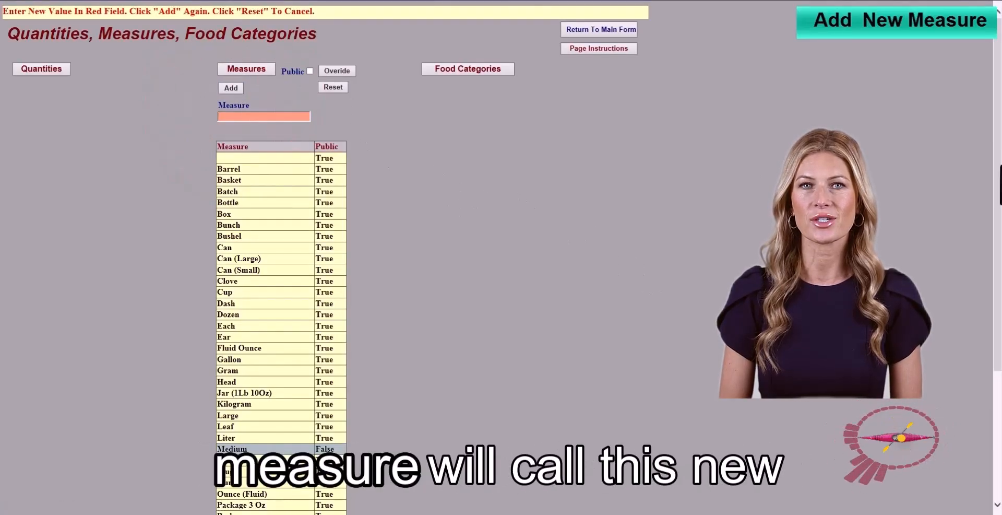
type("New Measure")
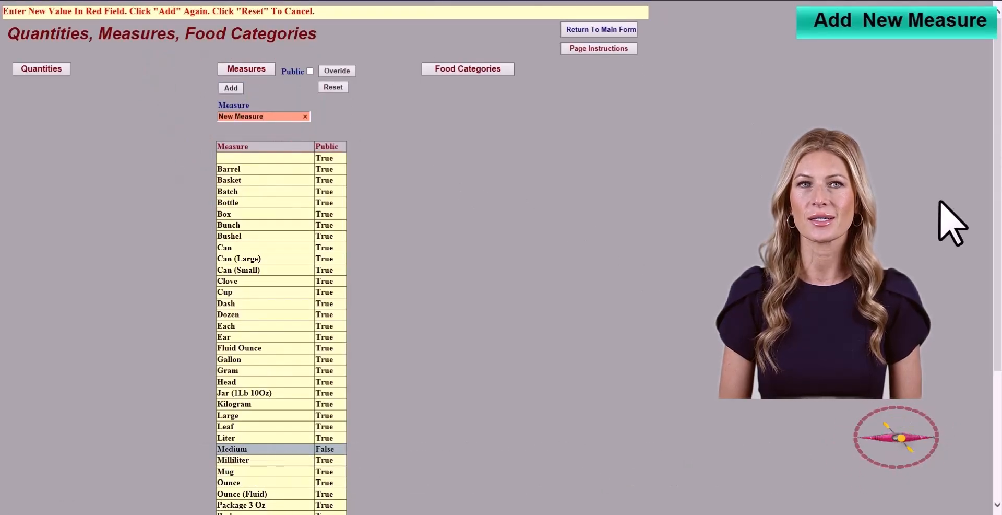
left_click(230, 88)
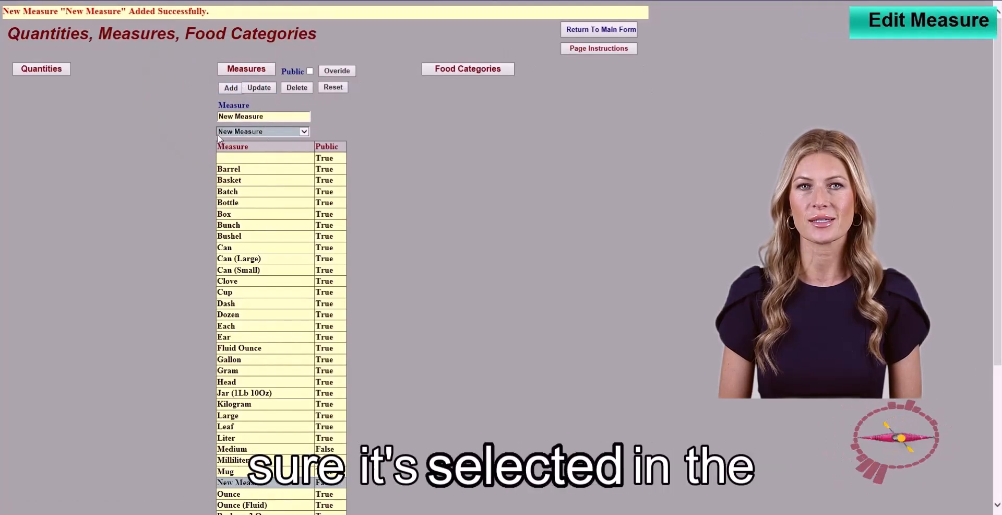
- Update the measure New Measure so that its name reads New Measure Changed
left_click(264, 87)
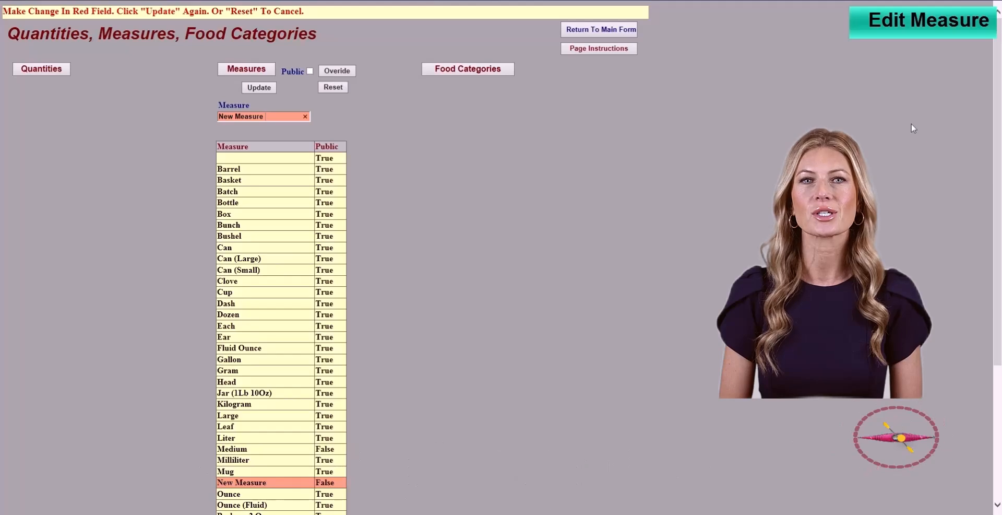
type("Changed")
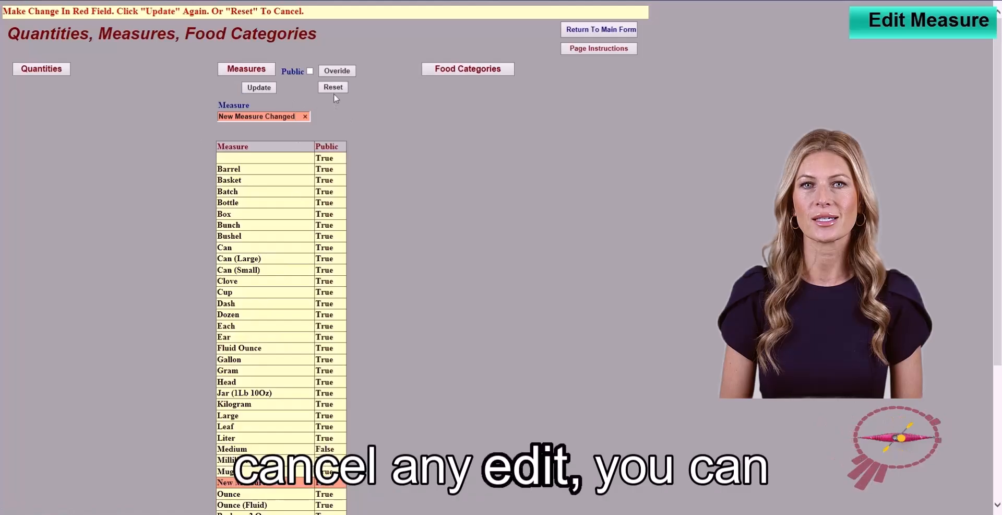
left_click(255, 88)
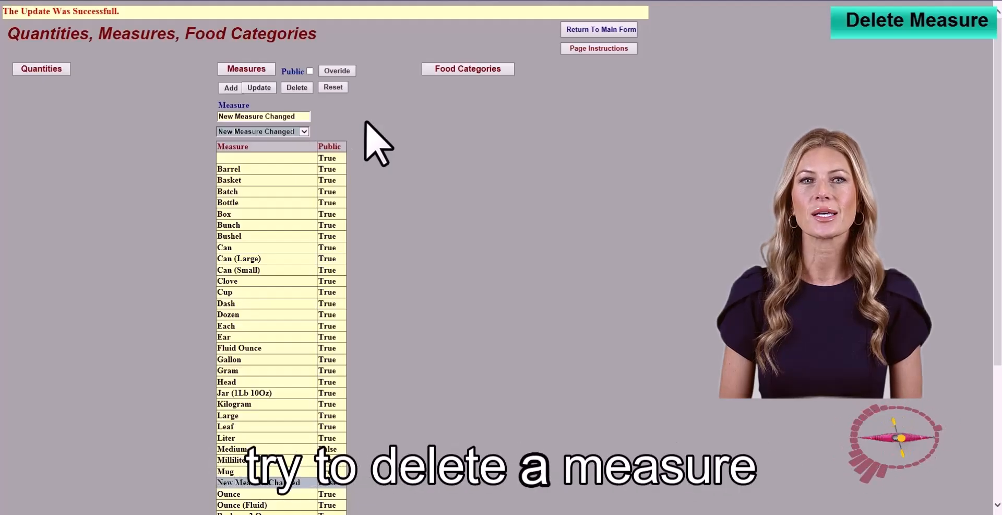
- Delete the measure New Measure Changed, confirm the deletion, and close the Measures form
left_click(302, 87)
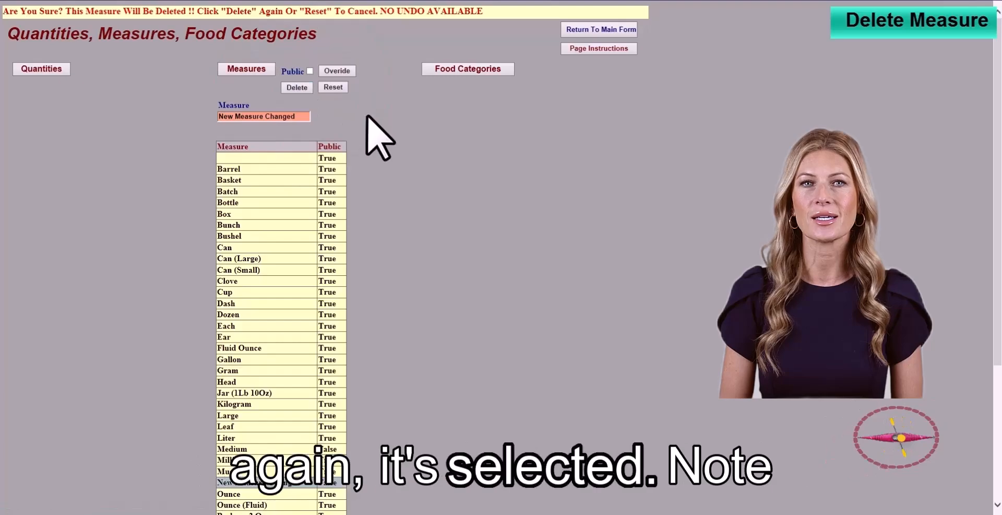
left_click(296, 86)
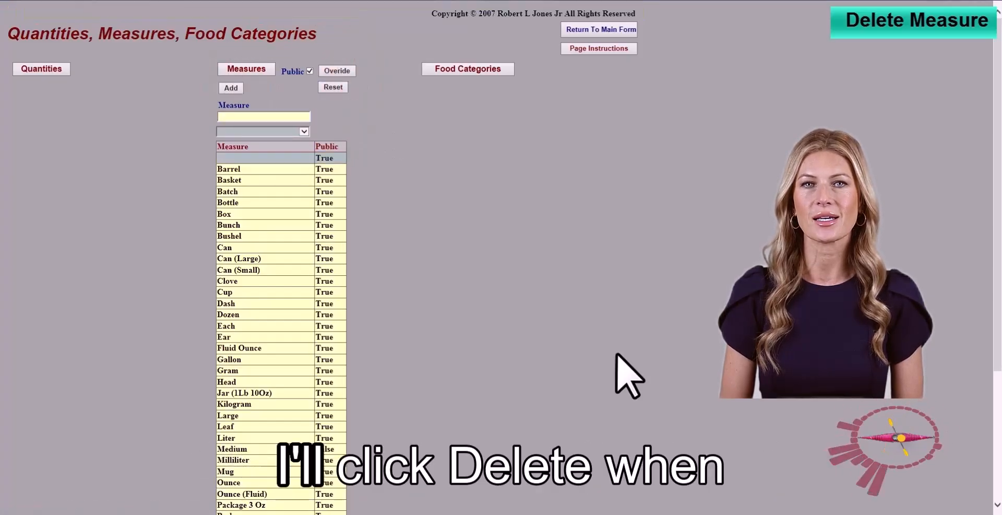
left_click(260, 70)
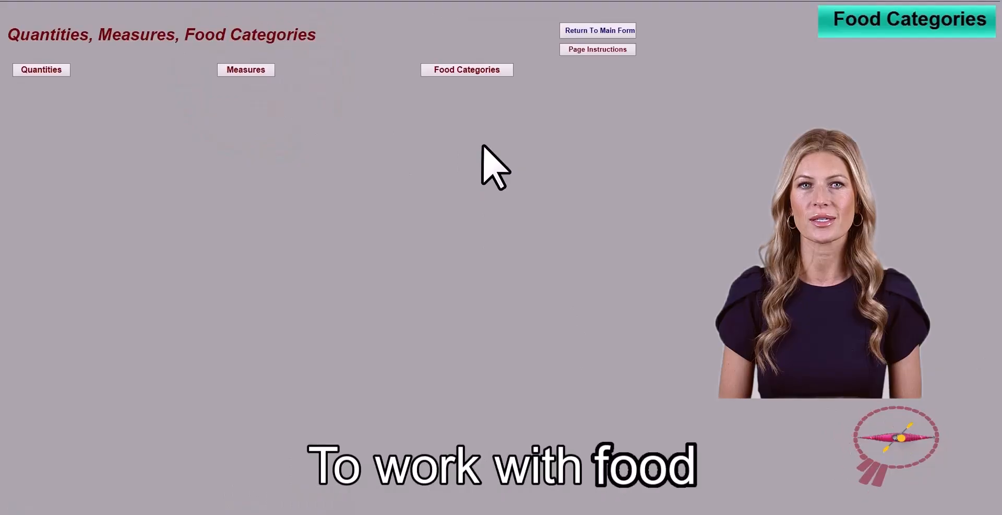
- Open the Food Categories form and select the private category Recipe - SnackItem
left_click(500, 70)
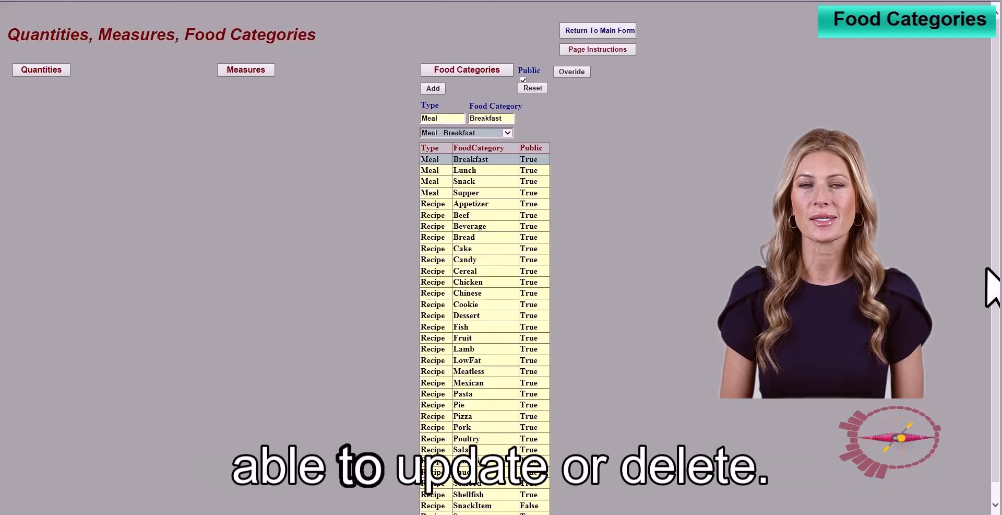
left_click(507, 132)
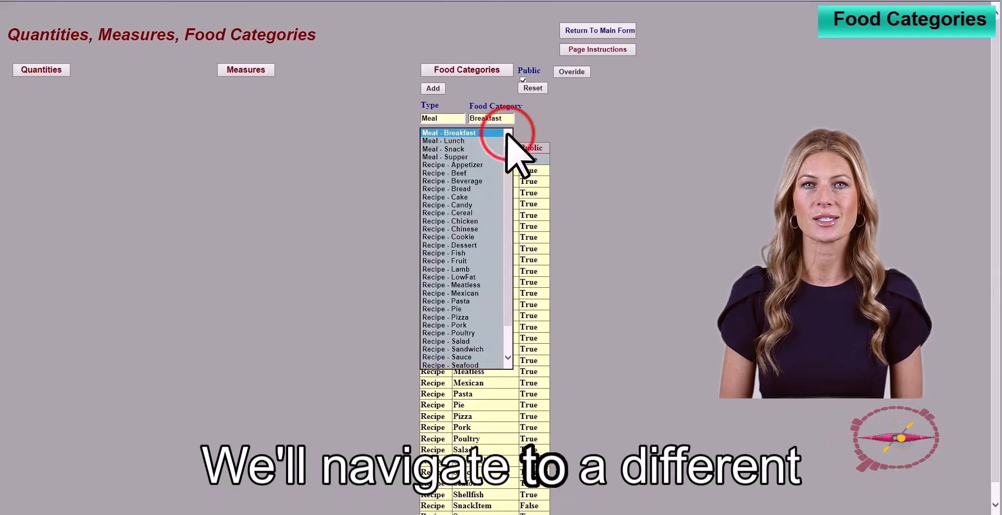
scroll(509, 361, "down", 1)
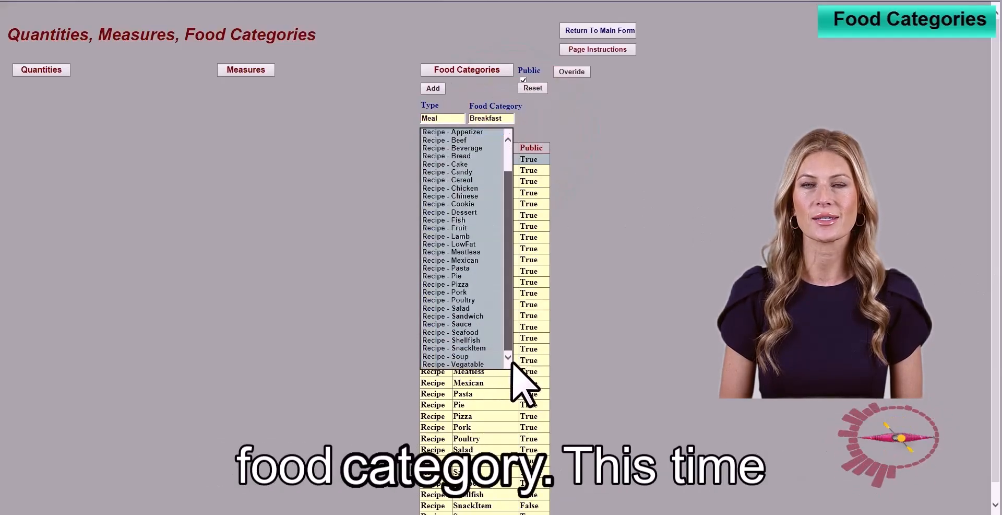
left_click(480, 348)
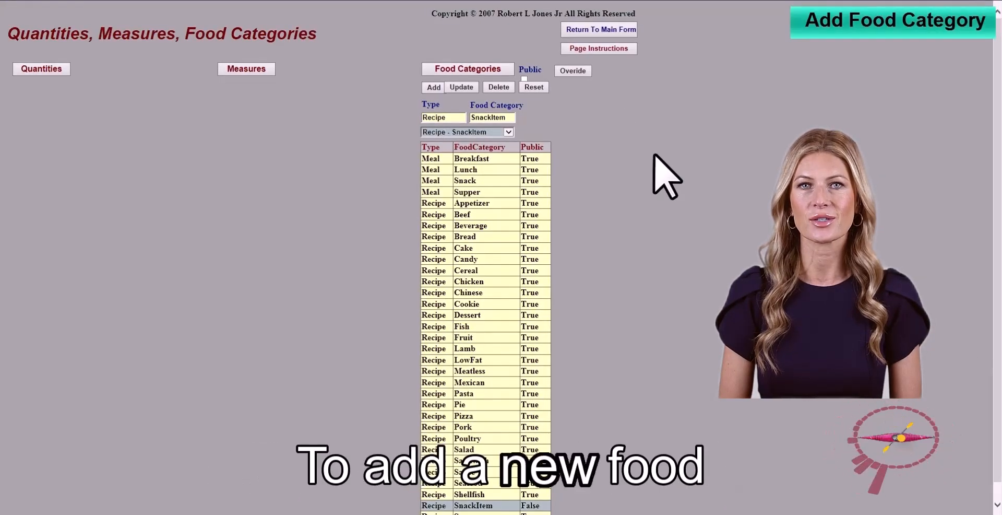
- Add a new food category of type Recipe named New Food Category
left_click(433, 87)
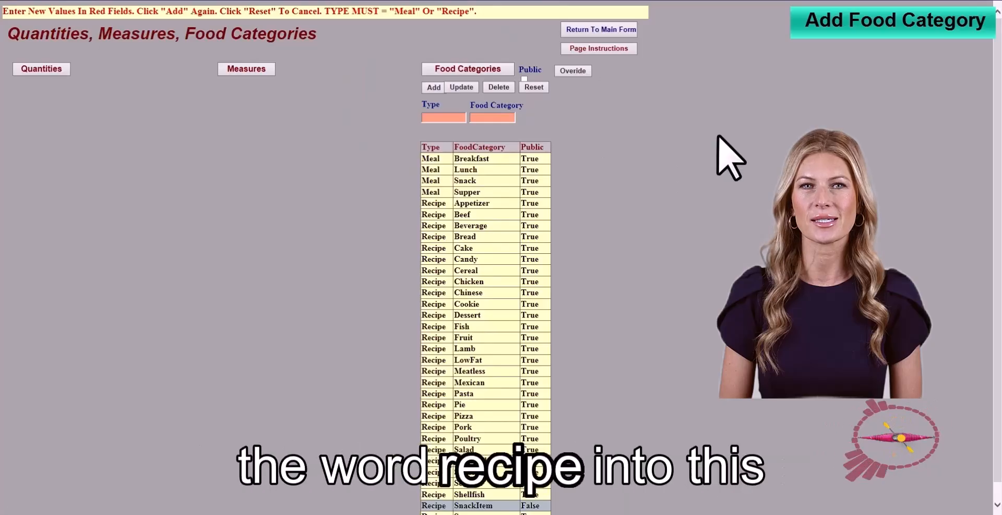
left_click(443, 118)
type("Recipe")
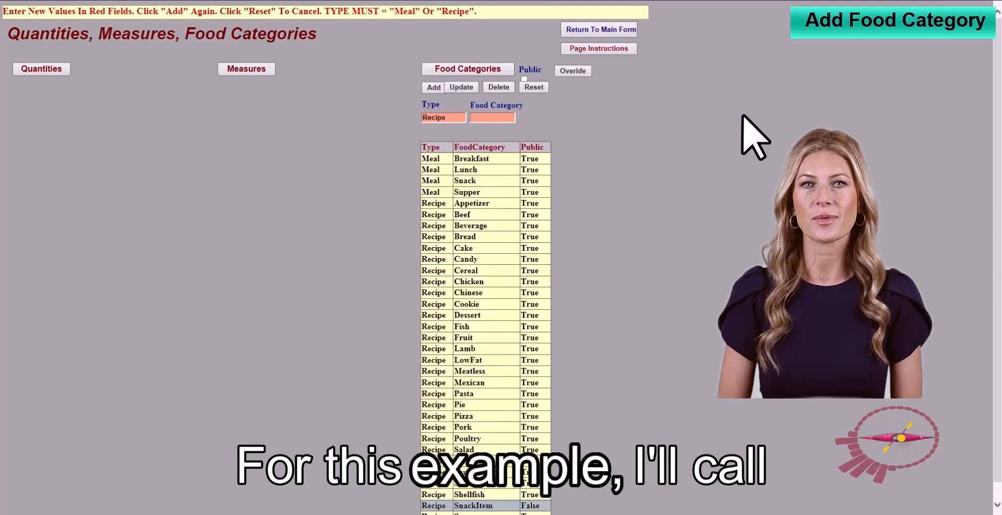
key("Tab")
type("N")
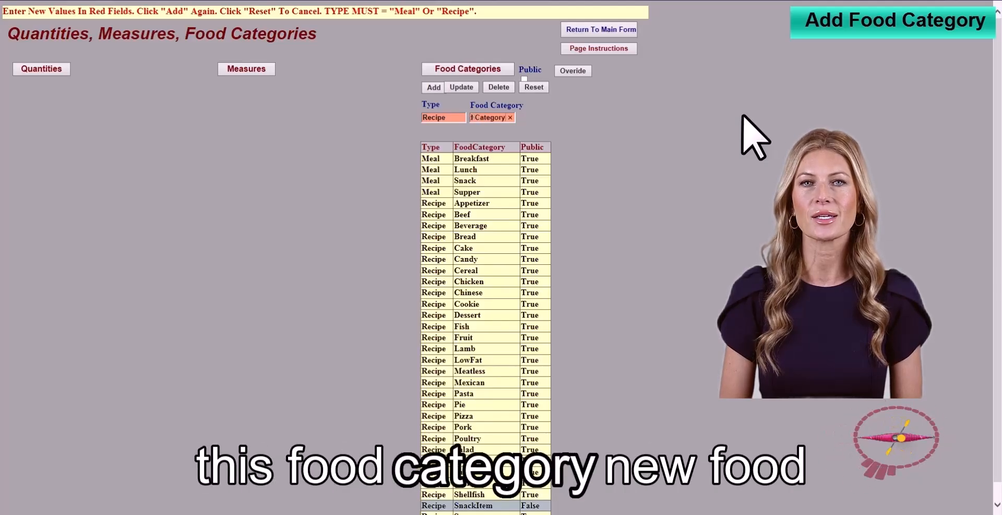
left_click(433, 87)
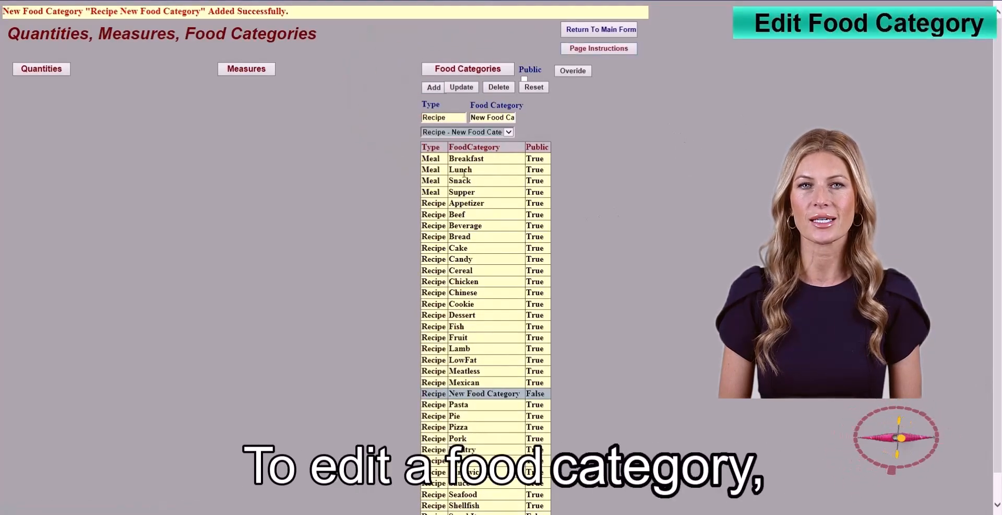
- Update the food category New Food Category so that its name reads New Food Category 2
left_click(466, 87)
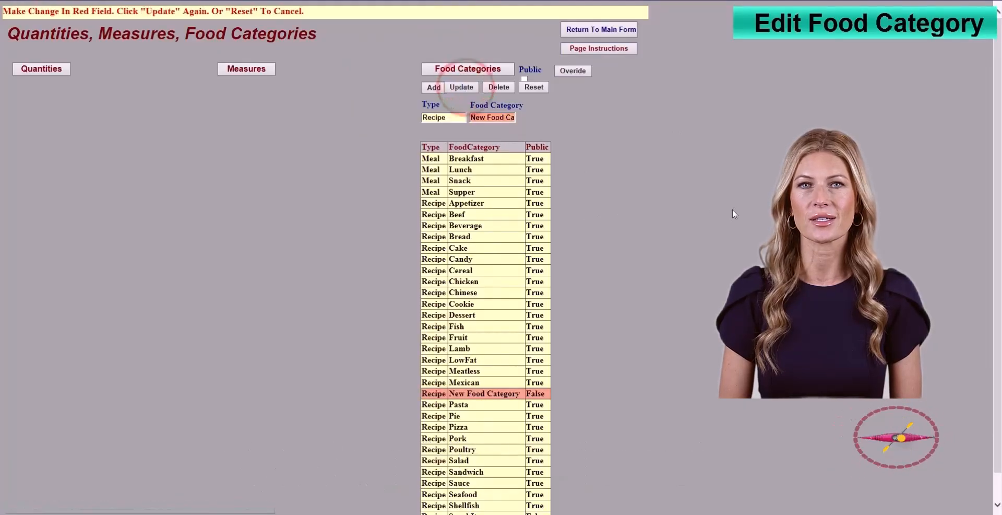
left_click(508, 117)
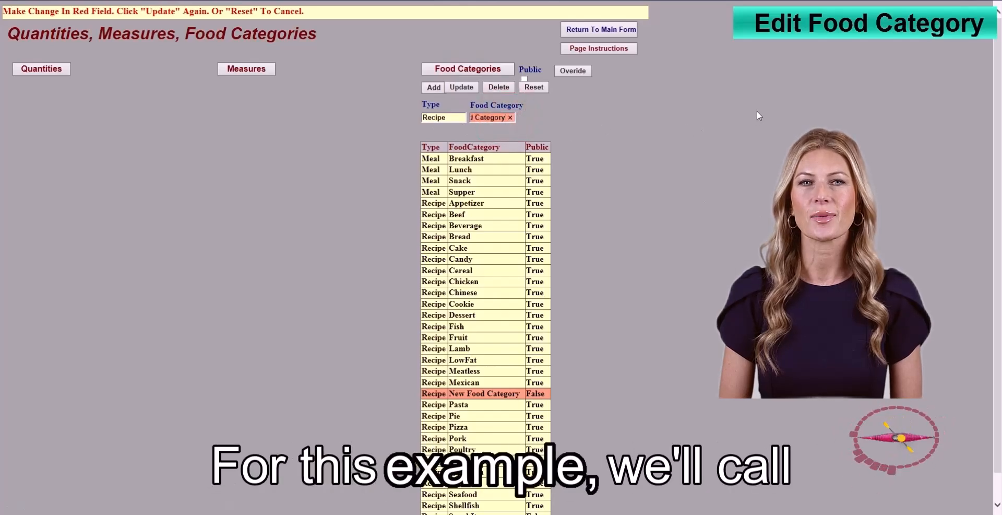
type("2")
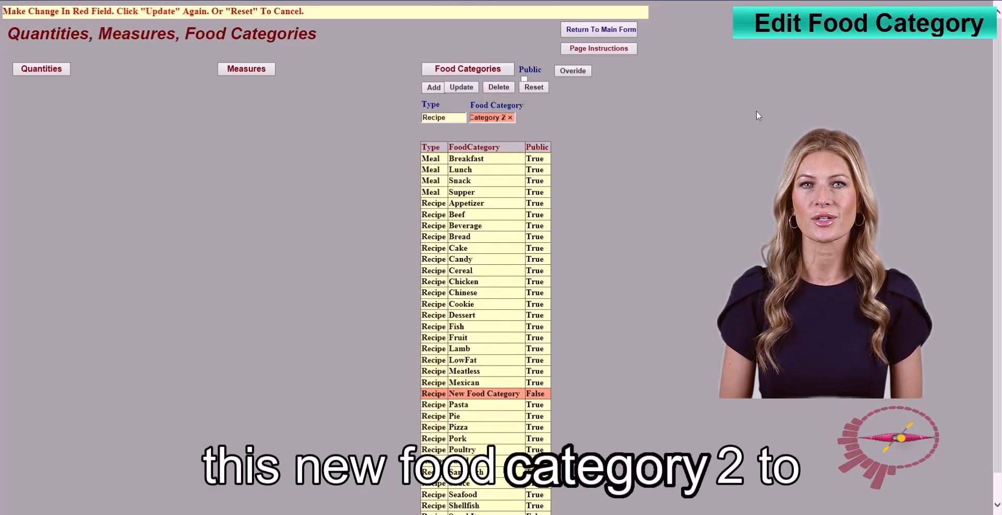
left_click(462, 87)
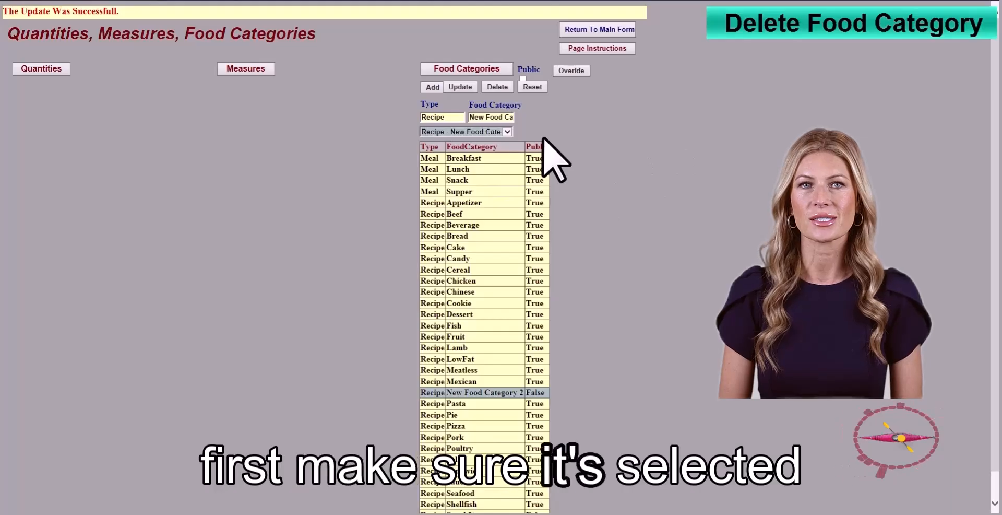
- Delete the food category New Food Category 2, confirm the deletion, and close the Food Categories form
left_click(500, 86)
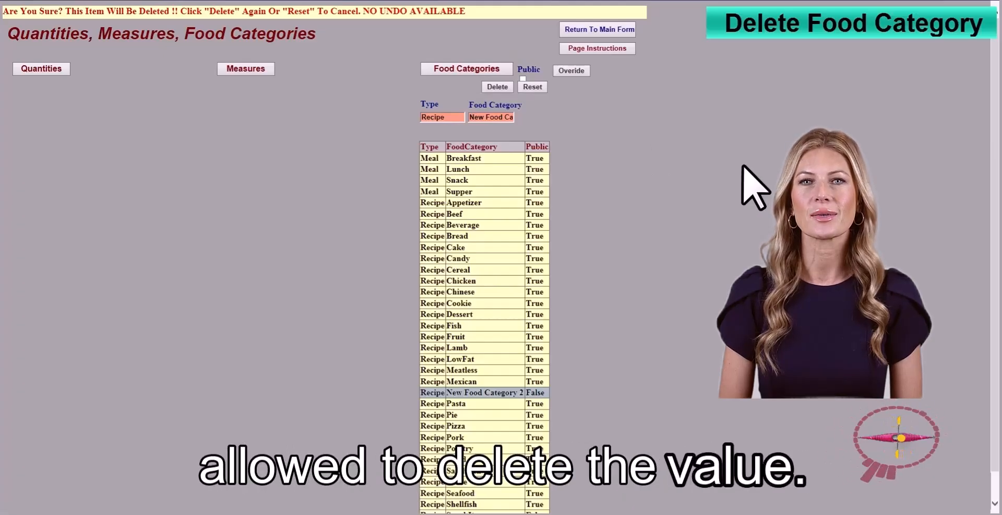
left_click(500, 86)
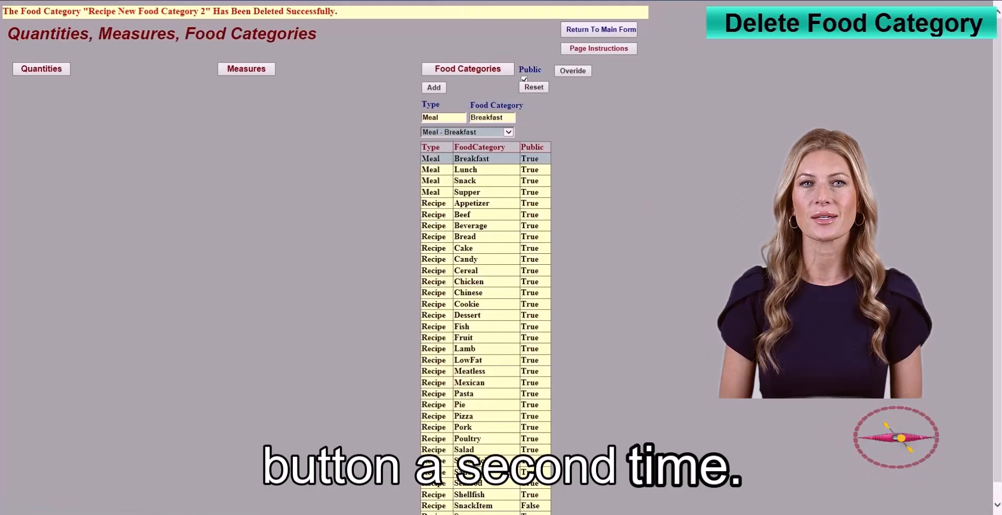
left_click(505, 69)
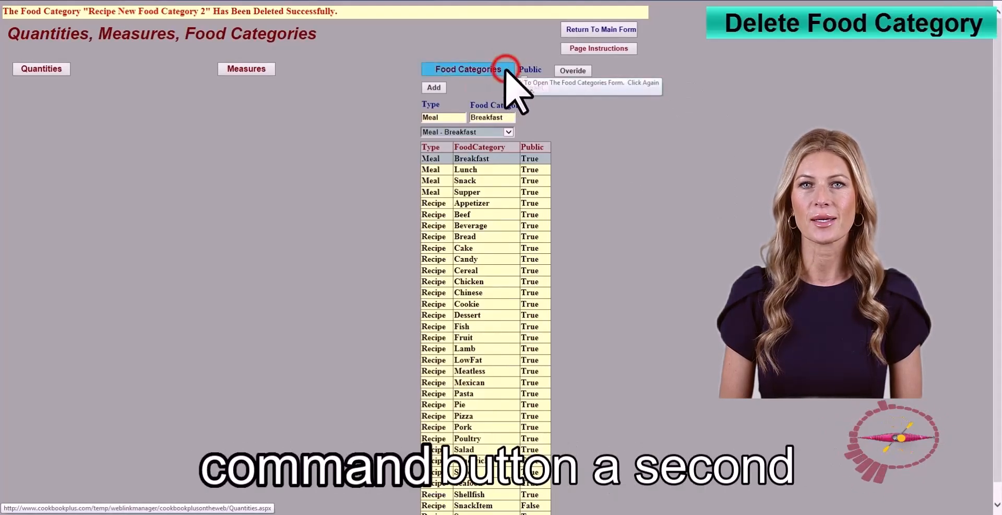